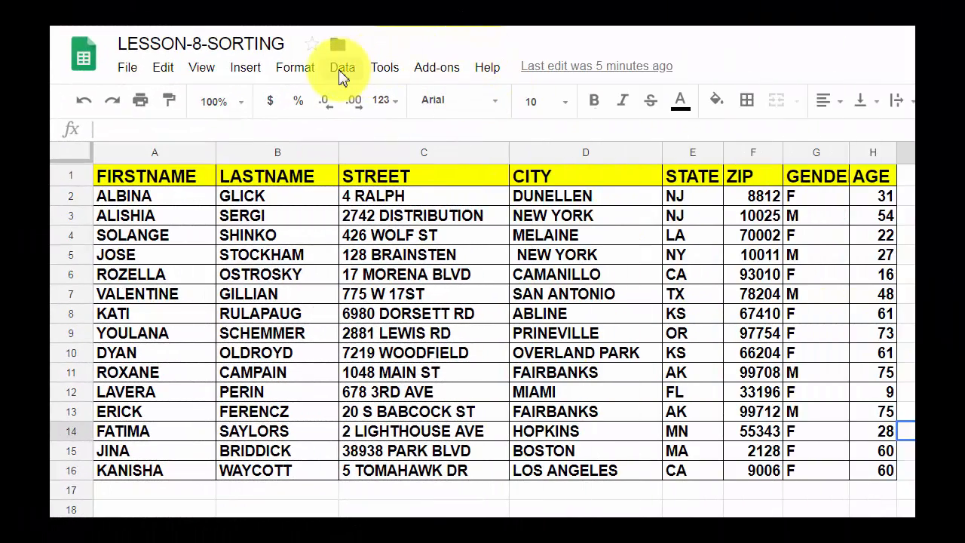
Create a filter on the data table and filter the STATE column to show only CA.
{"action": "left_click", "coordinate": [341, 69]}
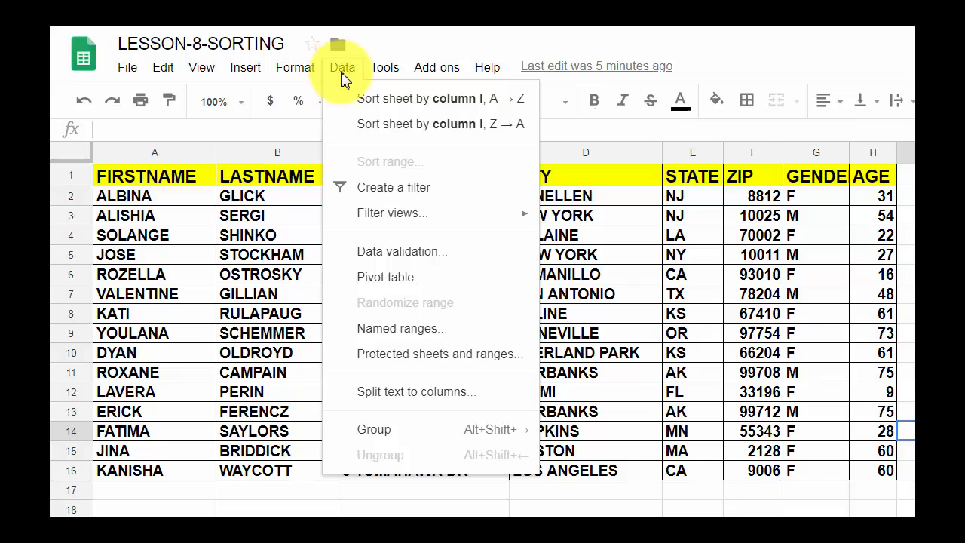
{"action": "left_click", "coordinate": [384, 194]}
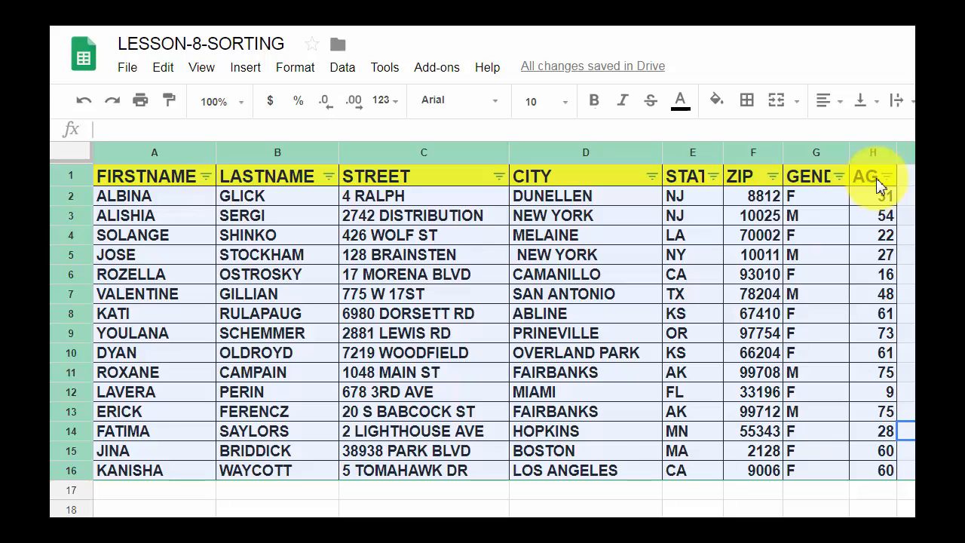
{"action": "left_click", "coordinate": [713, 180]}
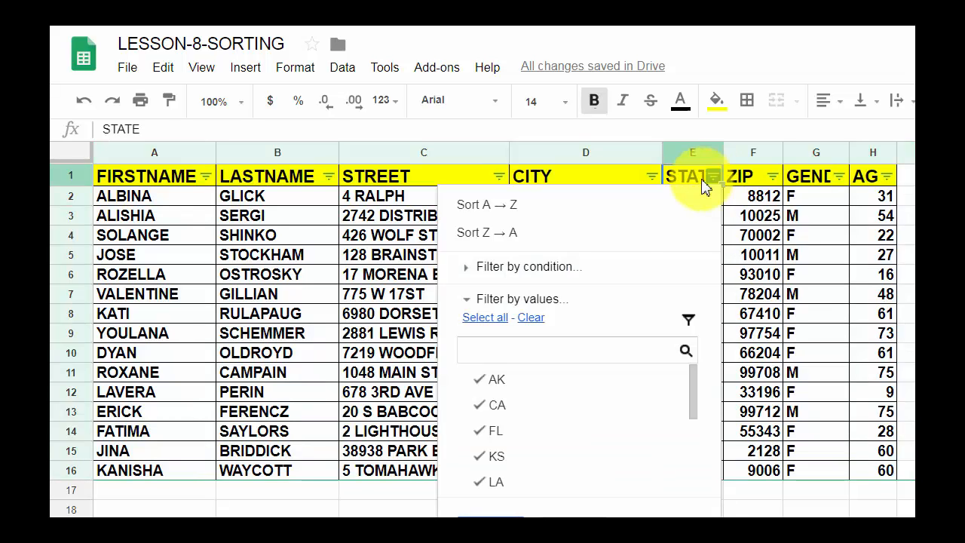
{"action": "left_click", "coordinate": [530, 318]}
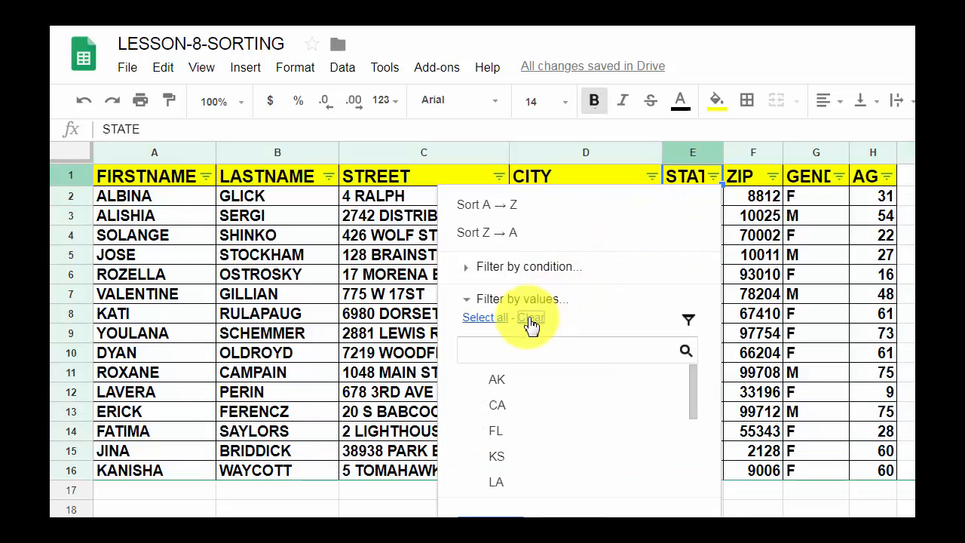
{"action": "left_click", "coordinate": [492, 408]}
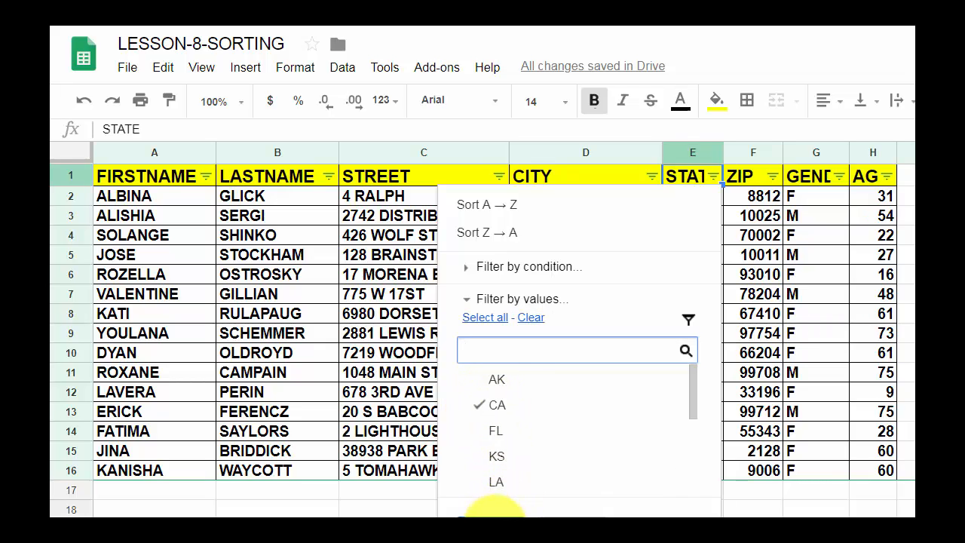
{"action": "left_click", "coordinate": [494, 516]}
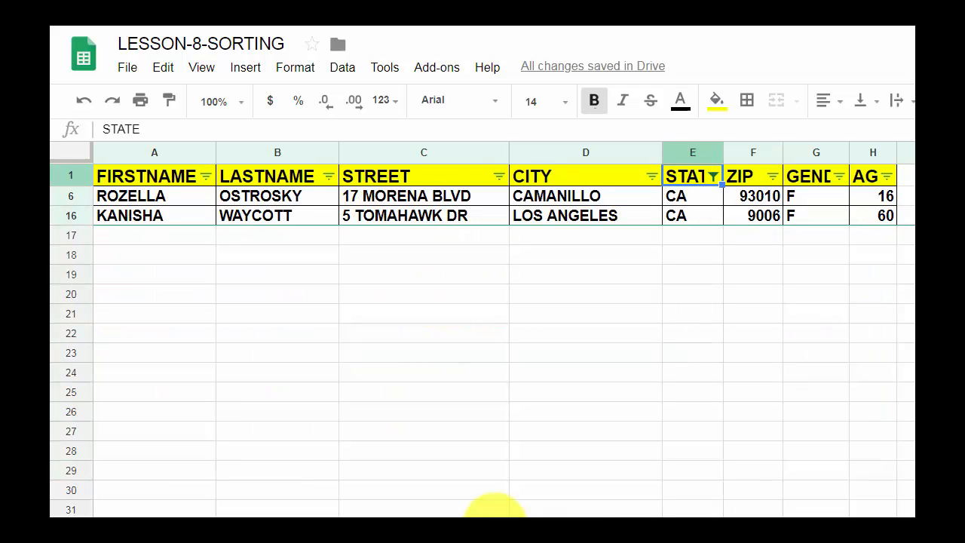
Reset the STATE column filter so that all states are selected.
{"action": "left_click", "coordinate": [713, 179]}
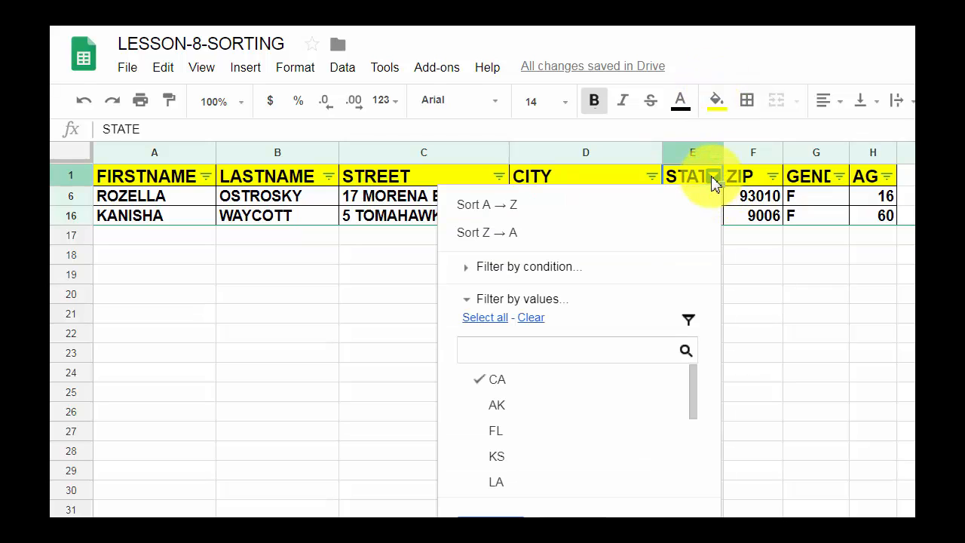
{"action": "left_click", "coordinate": [485, 320]}
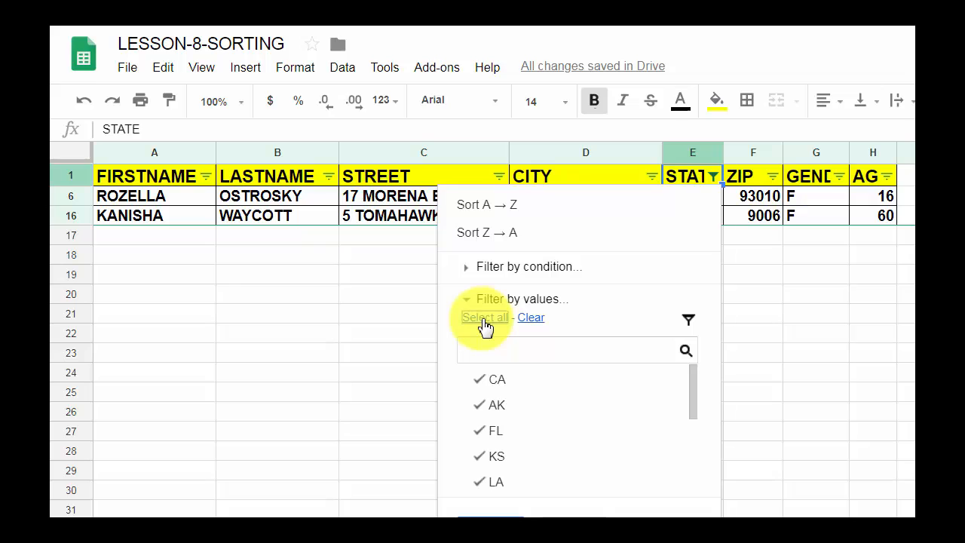
{"action": "left_click", "coordinate": [490, 512]}
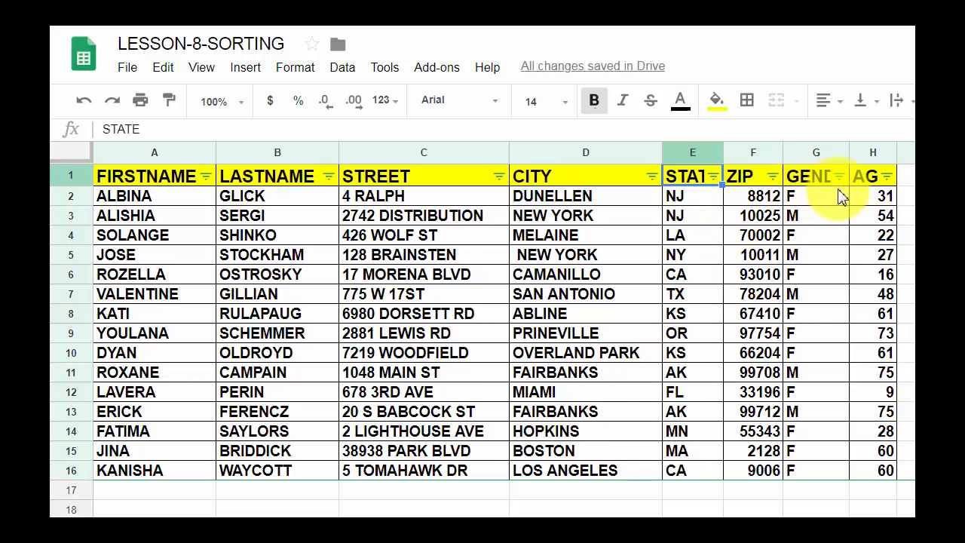
Filter the AGE column to show only rows with the value 9.
{"action": "left_click", "coordinate": [886, 178]}
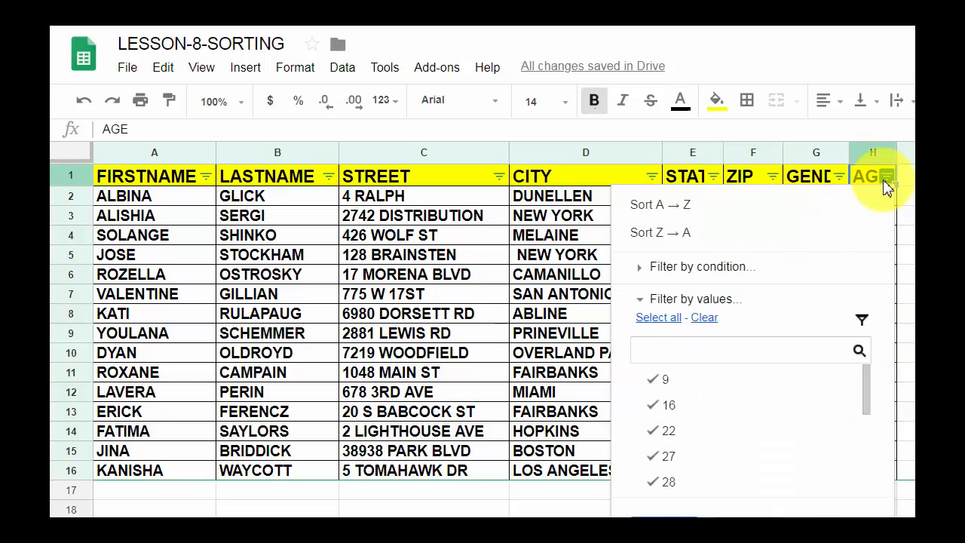
{"action": "left_click", "coordinate": [705, 322]}
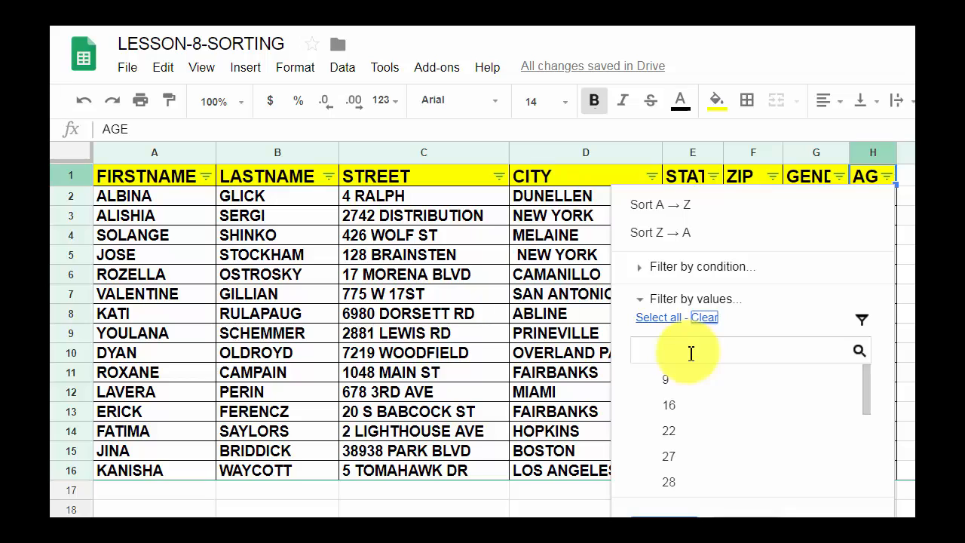
{"action": "left_click", "coordinate": [666, 390]}
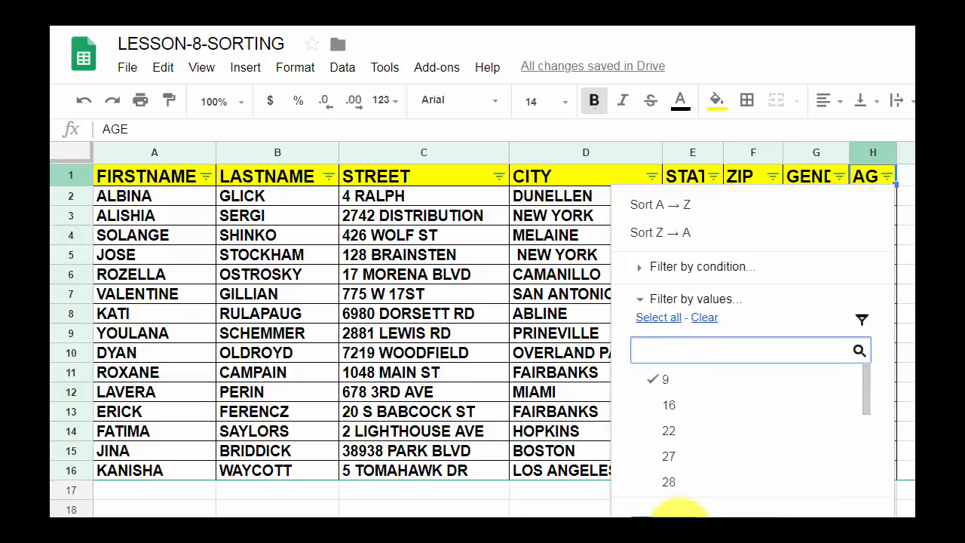
{"action": "left_click", "coordinate": [677, 514]}
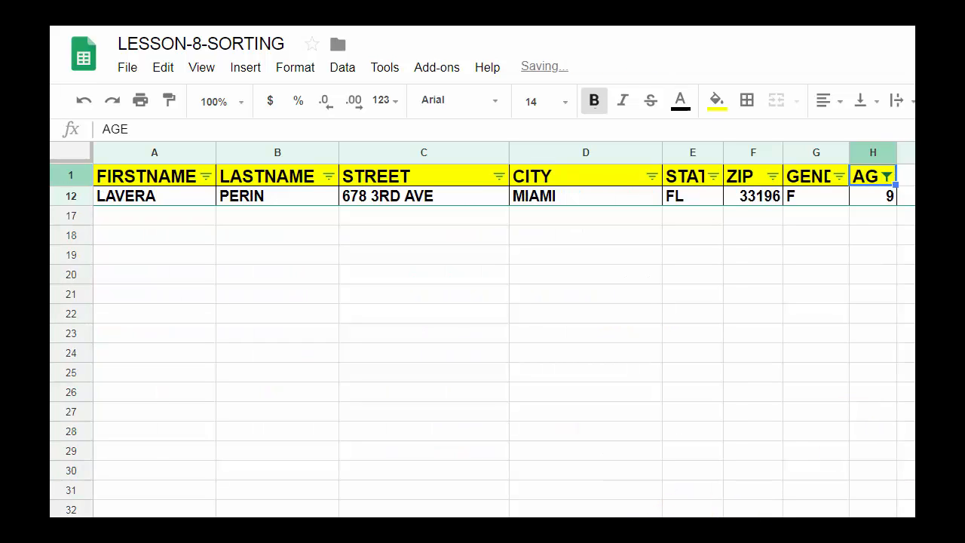
Reset the AGE column filter so that all ages are selected.
{"action": "left_click", "coordinate": [886, 177]}
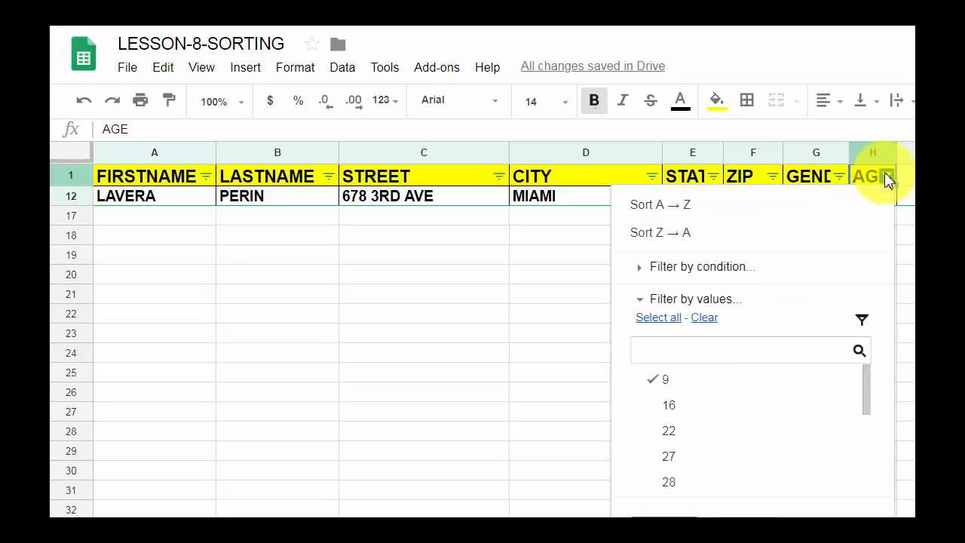
{"action": "left_click", "coordinate": [681, 320]}
{"action": "left_click", "coordinate": [671, 506]}
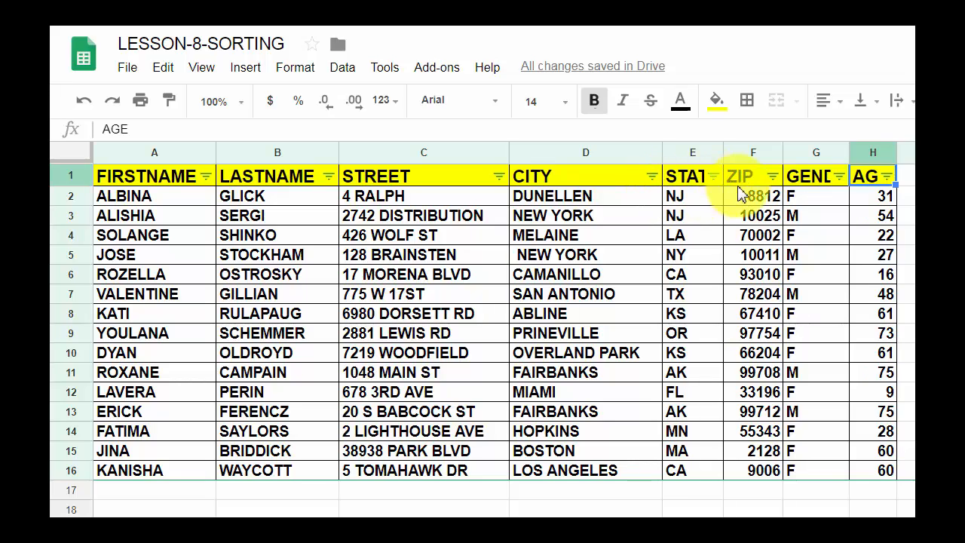
Filter the GENDER column to show only rows with the value F.
{"action": "left_click", "coordinate": [839, 177]}
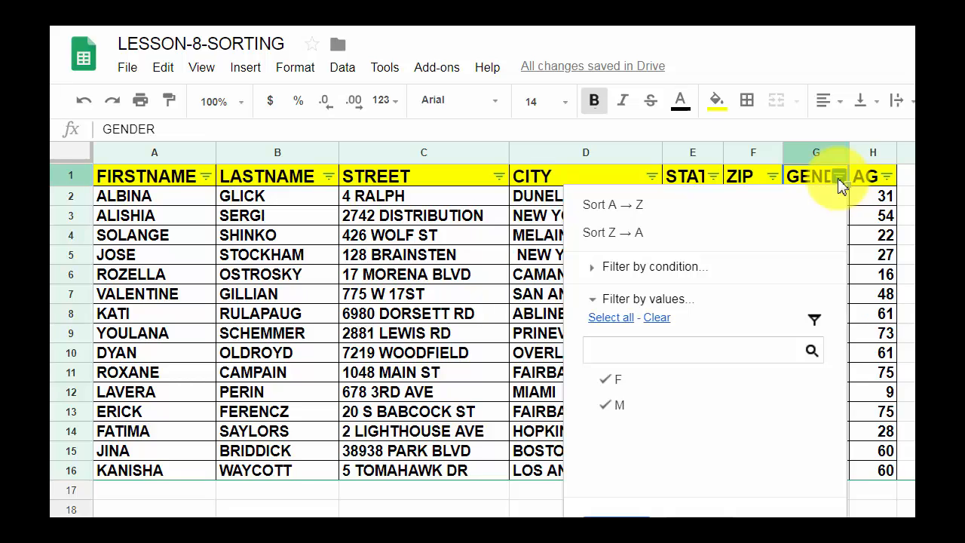
{"action": "left_click", "coordinate": [657, 318]}
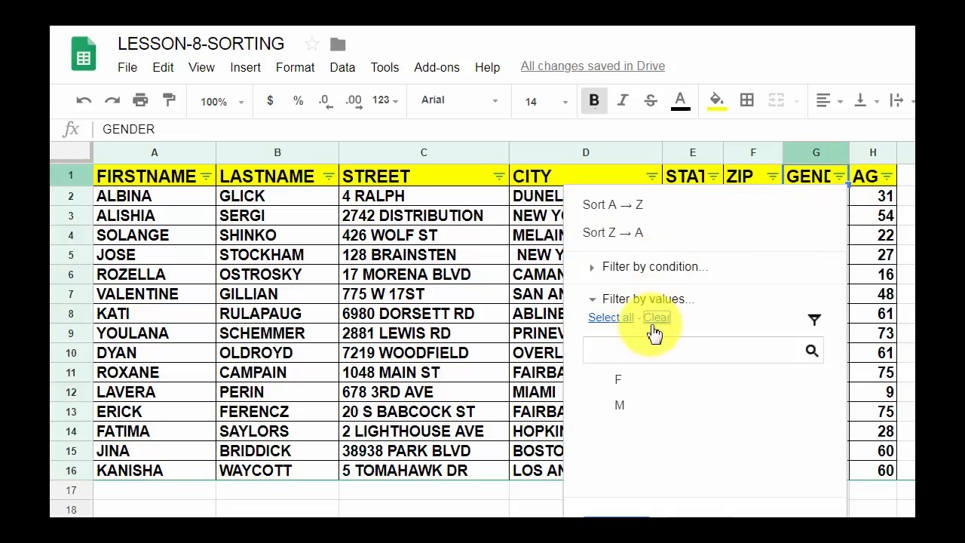
{"action": "left_click", "coordinate": [616, 382]}
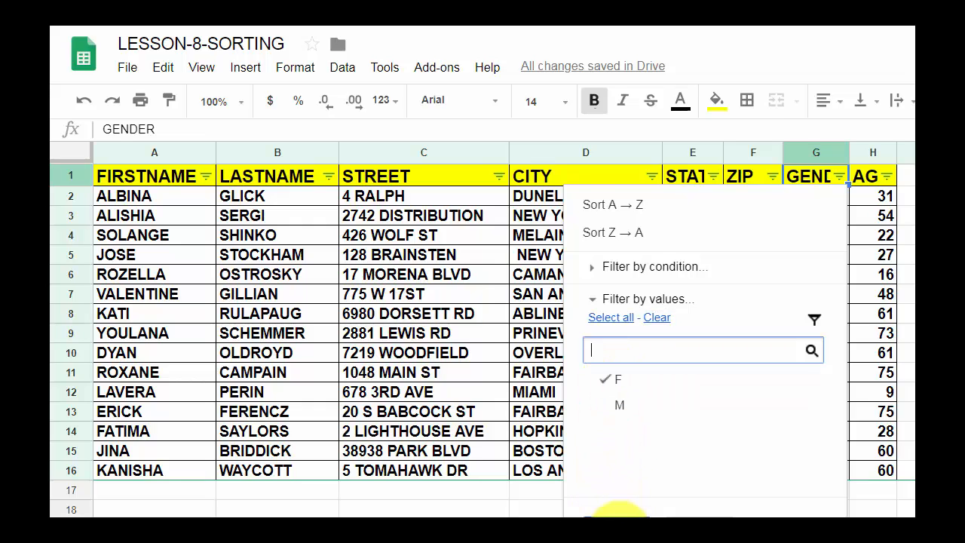
{"action": "left_click", "coordinate": [618, 514]}
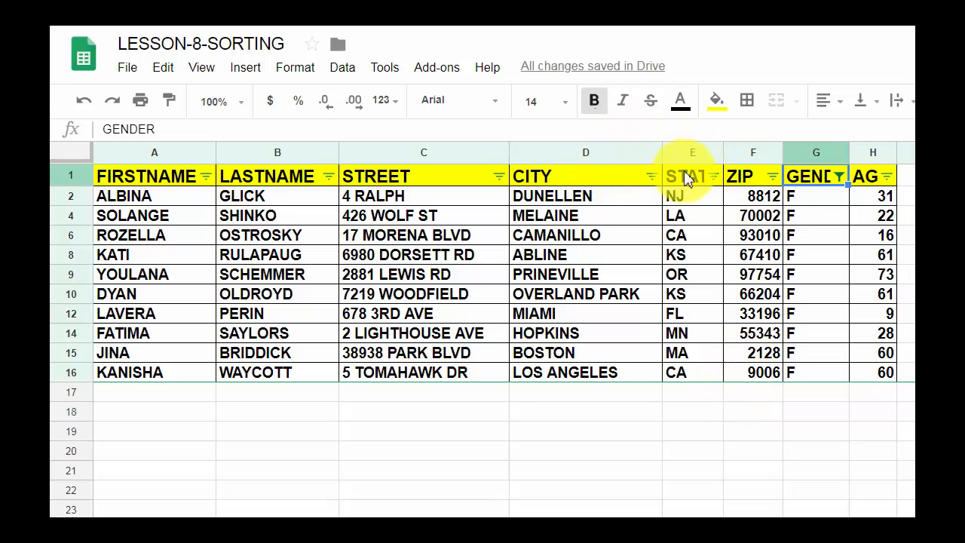
Narrow the filtered female rows to those with CA in the STATE column.
{"action": "left_click", "coordinate": [716, 180]}
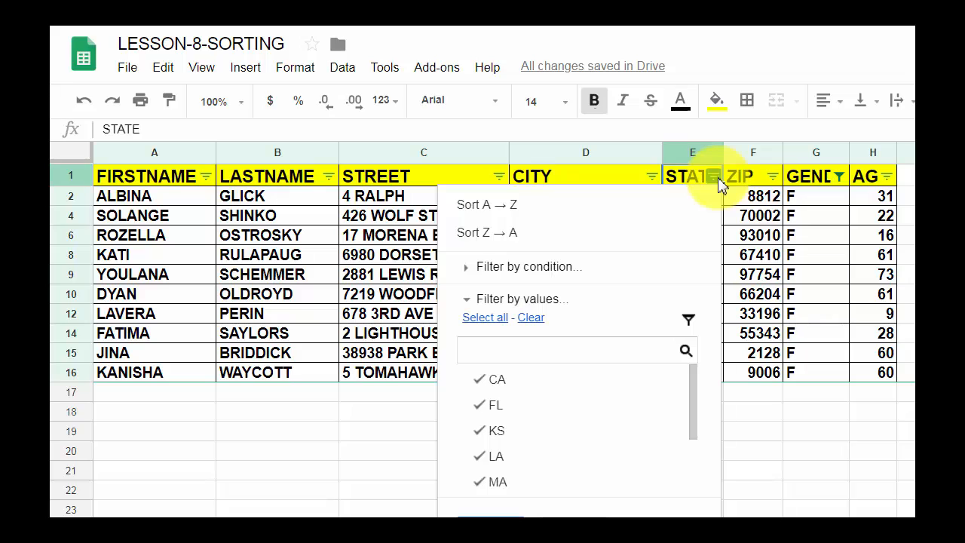
{"action": "left_click", "coordinate": [531, 320]}
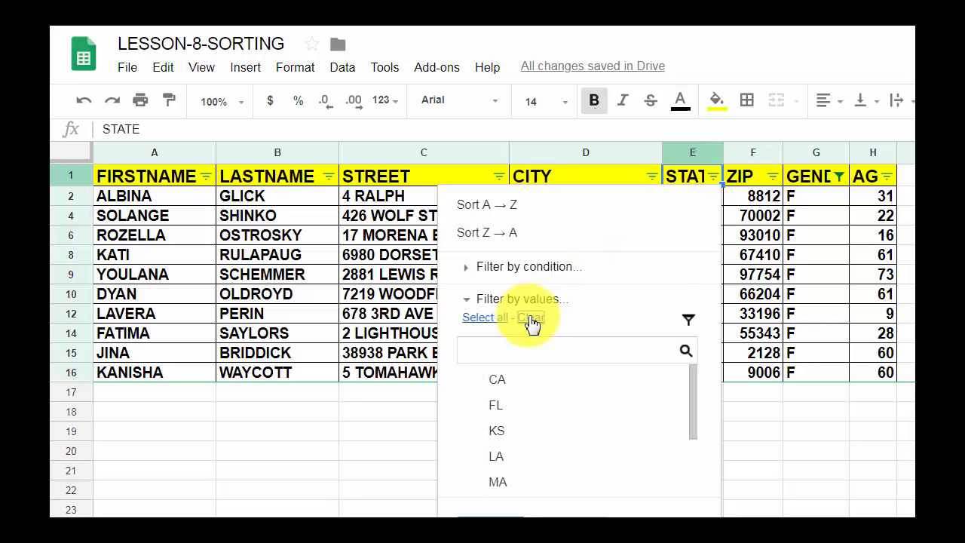
{"action": "left_click", "coordinate": [498, 386]}
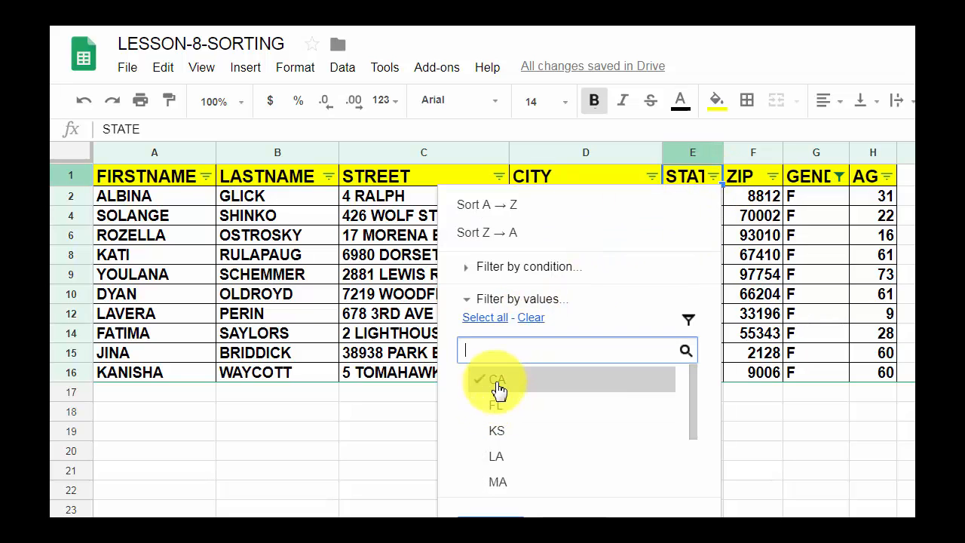
{"action": "left_click", "coordinate": [486, 513]}
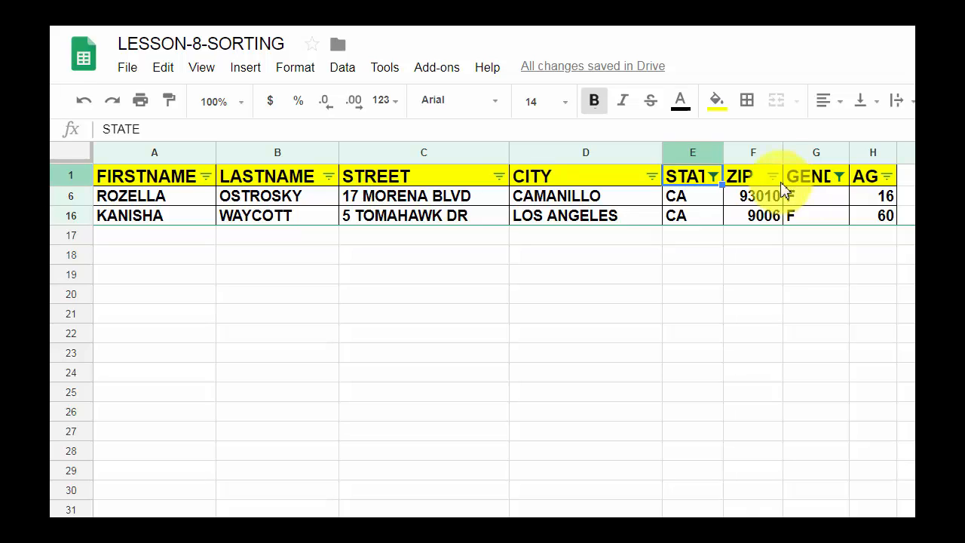
Reselect all states in the STATE filter and confirm the AGE filter with all ages selected.
{"action": "left_click", "coordinate": [712, 178]}
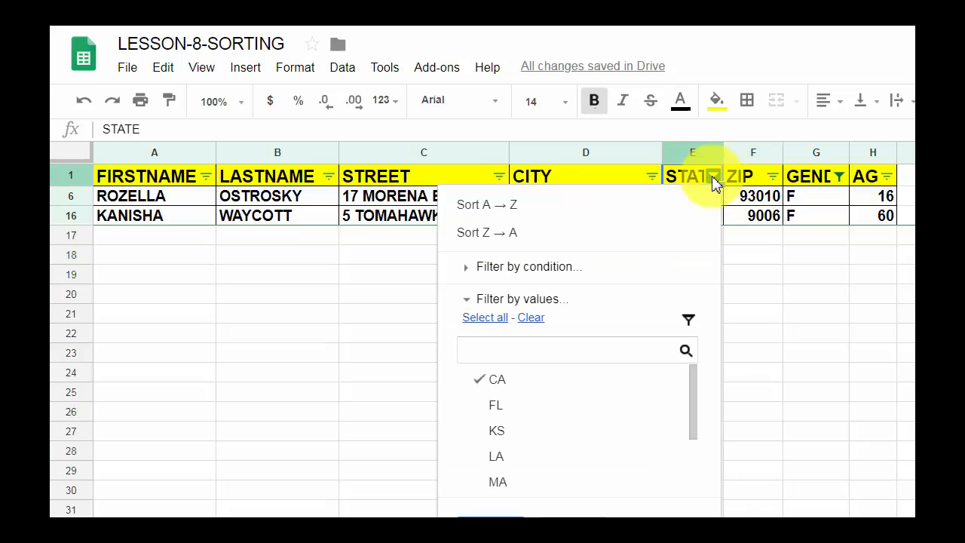
{"action": "left_click", "coordinate": [485, 317]}
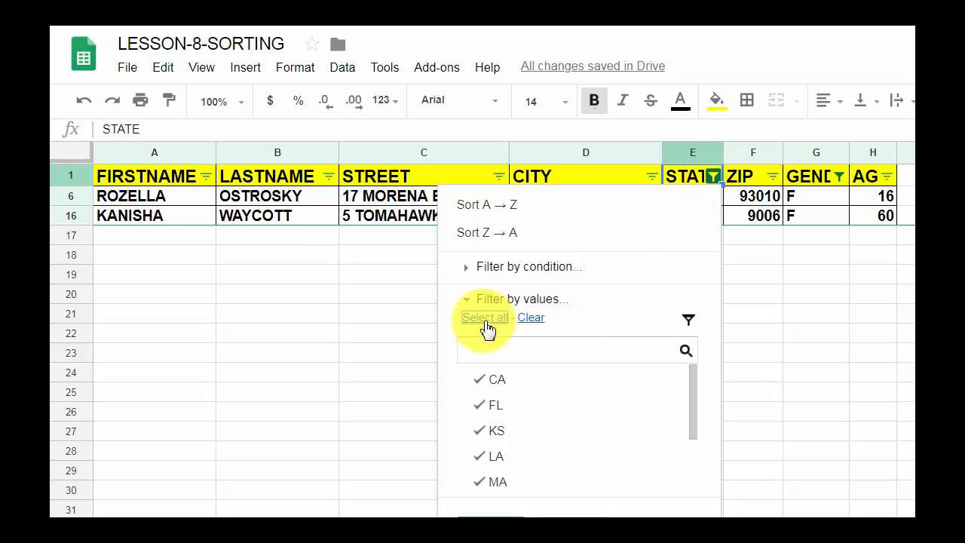
{"action": "left_click", "coordinate": [490, 512]}
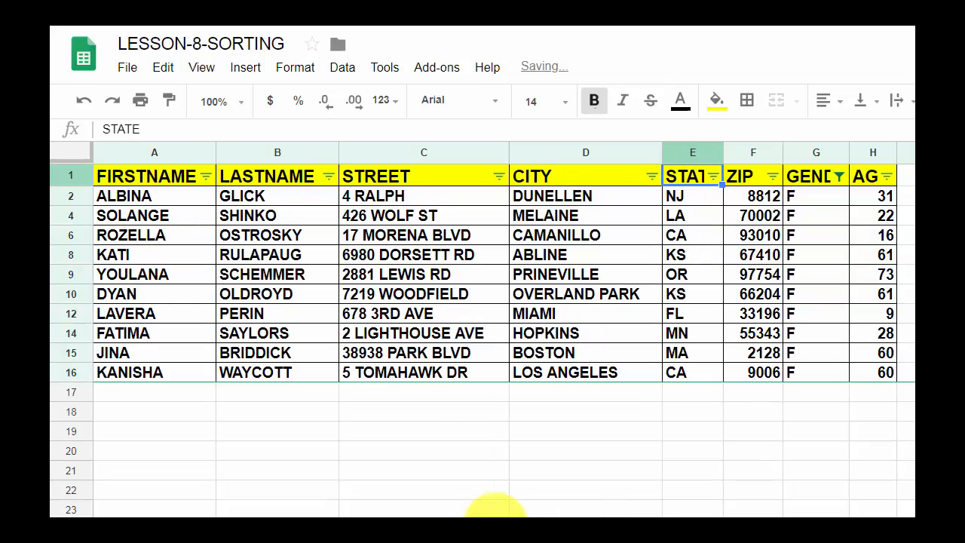
{"action": "left_click", "coordinate": [886, 178]}
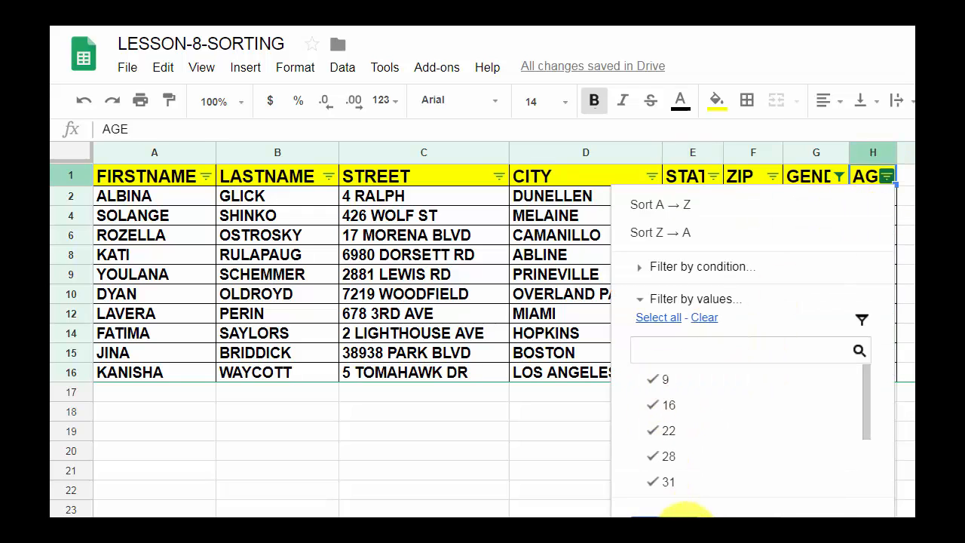
{"action": "left_click", "coordinate": [667, 516]}
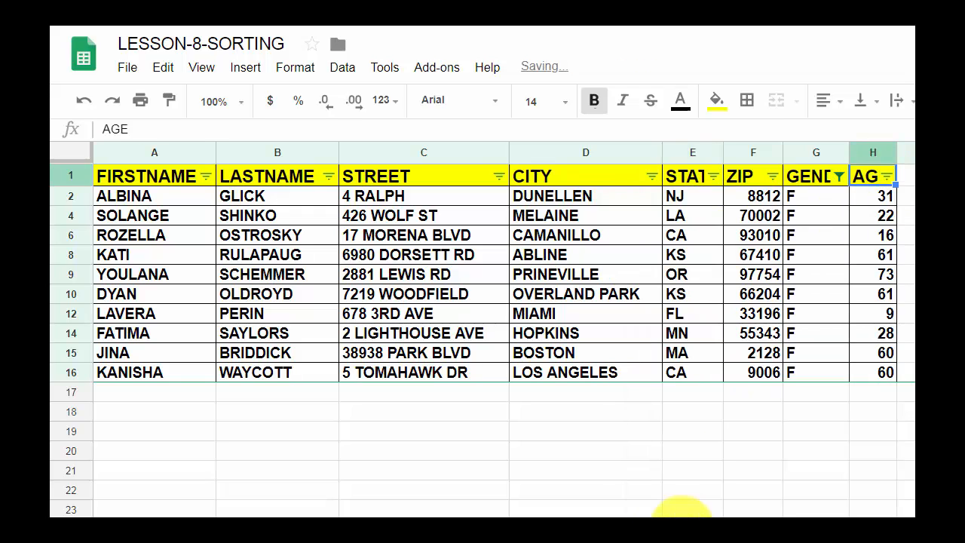
Reset the GENDER column filter so that both F and M are selected.
{"action": "left_click", "coordinate": [839, 177]}
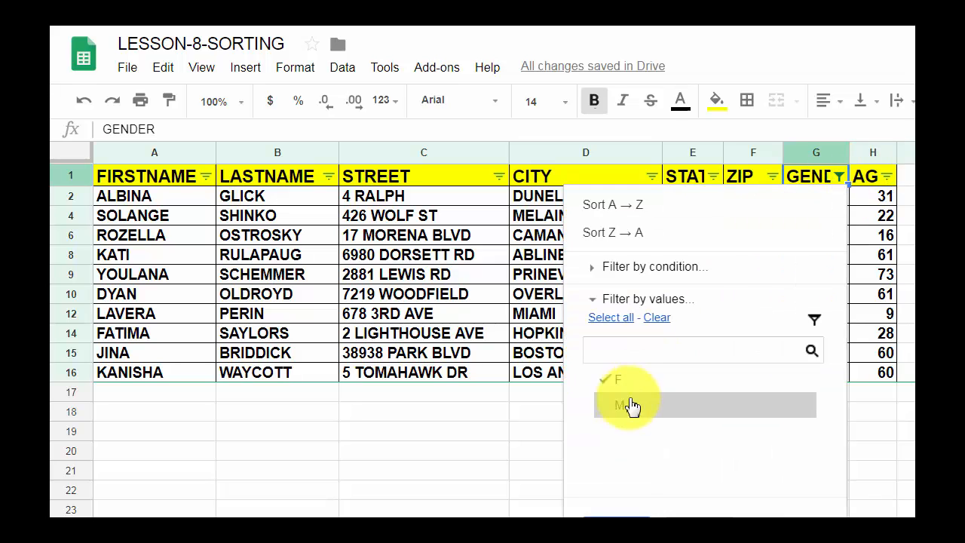
{"action": "left_click", "coordinate": [628, 332]}
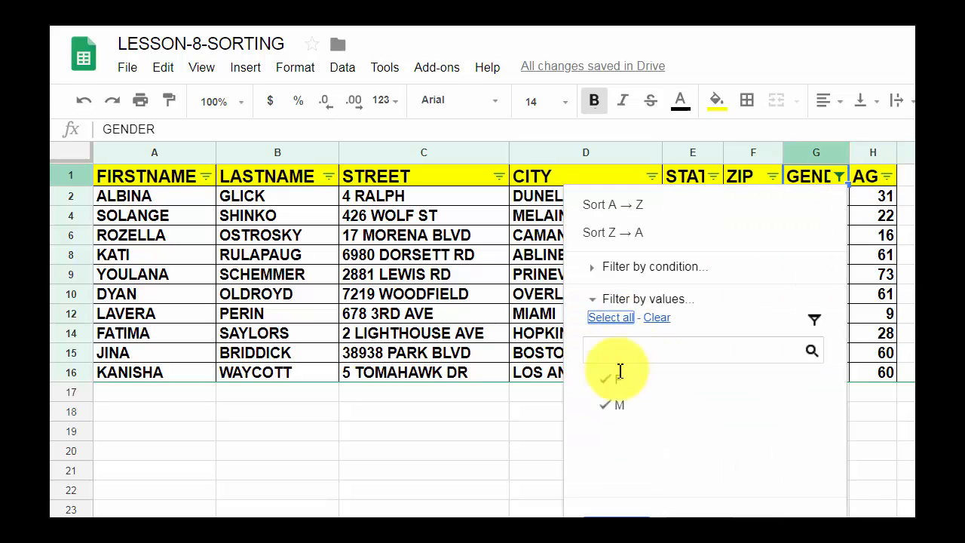
{"action": "left_click", "coordinate": [618, 512]}
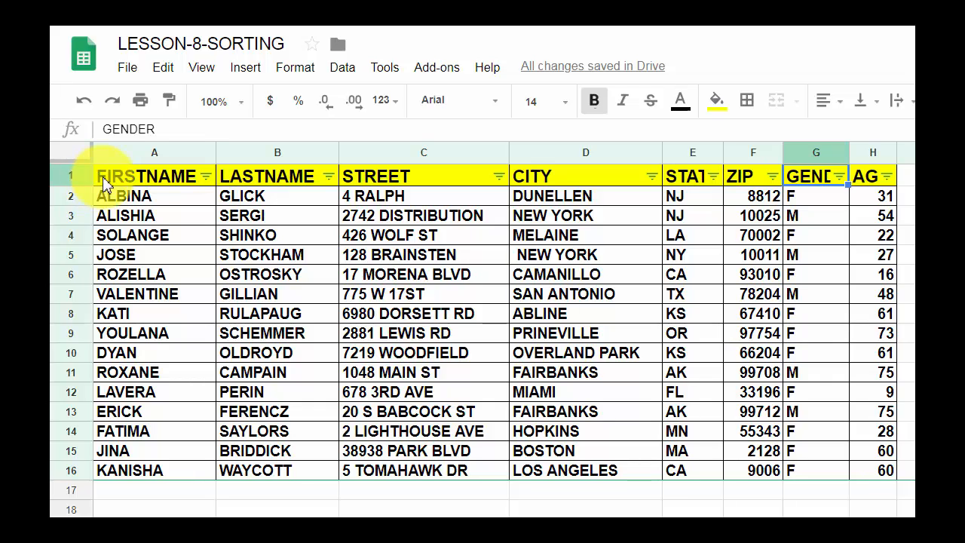
Set up a range sort of A1:H16 with a header row, sorting first by AGE in A → Z order.
{"action": "left_click_drag", "start_coordinate": [103, 176], "coordinate": [883, 472]}
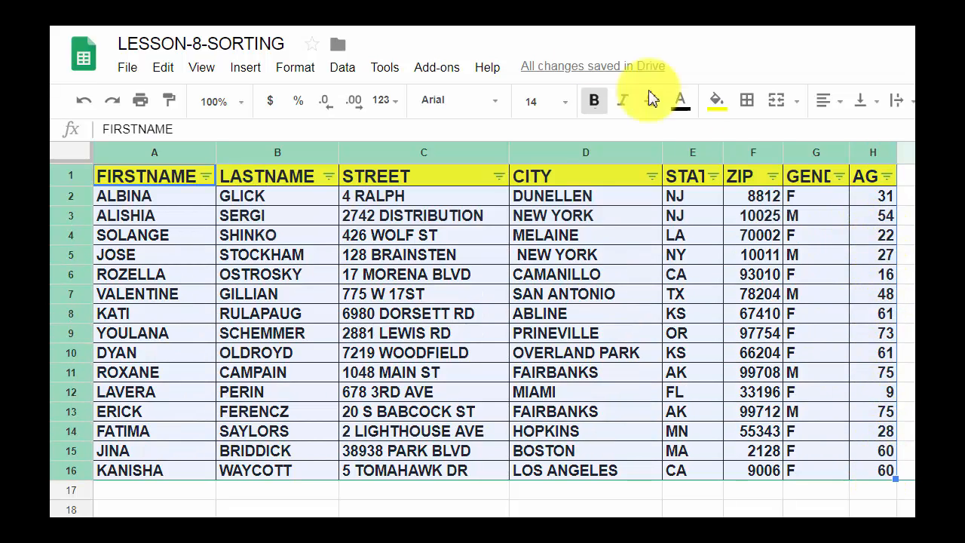
{"action": "left_click", "coordinate": [341, 70]}
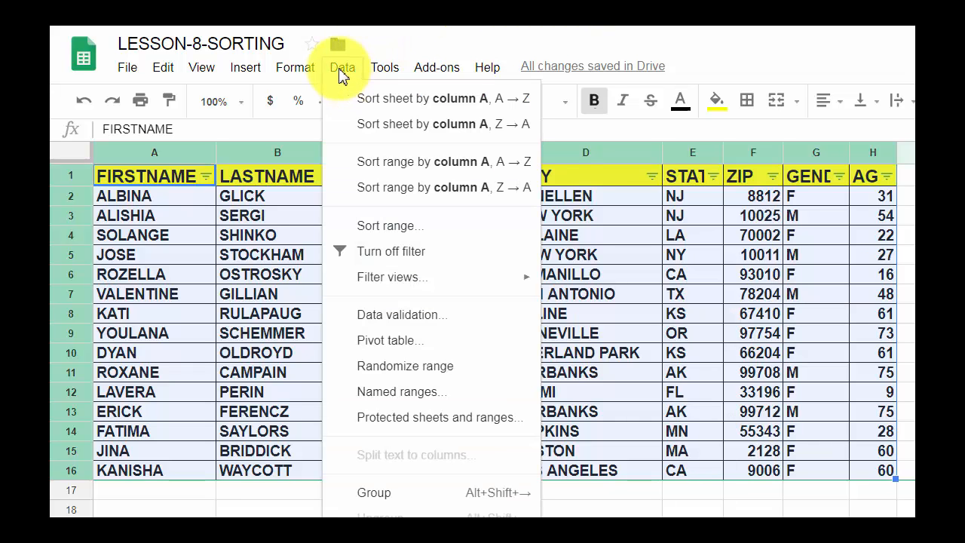
{"action": "left_click", "coordinate": [383, 230]}
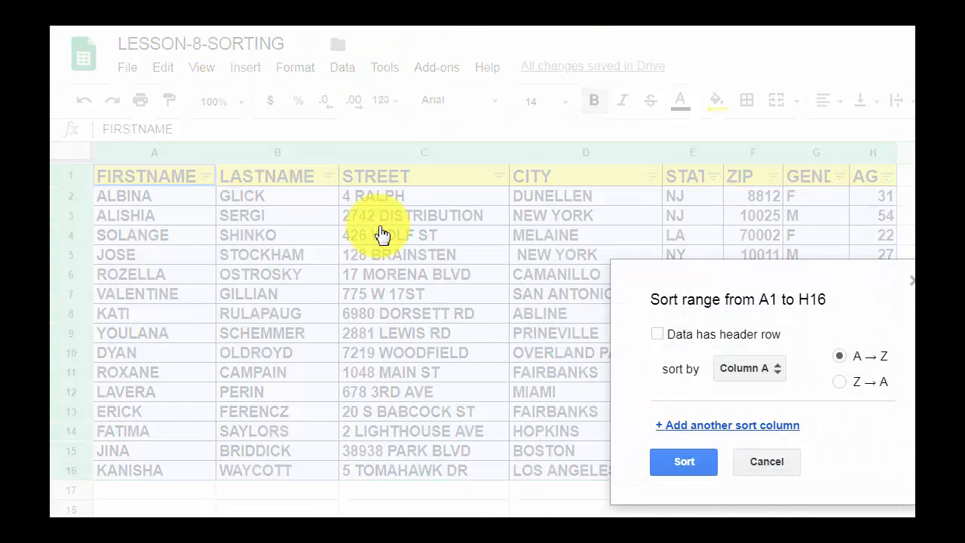
{"action": "left_click", "coordinate": [656, 335]}
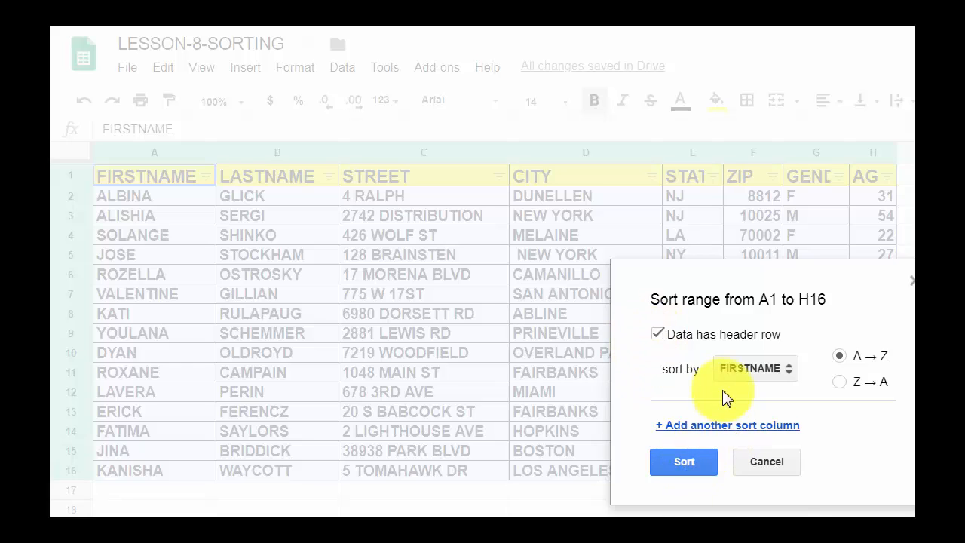
{"action": "left_click", "coordinate": [788, 374]}
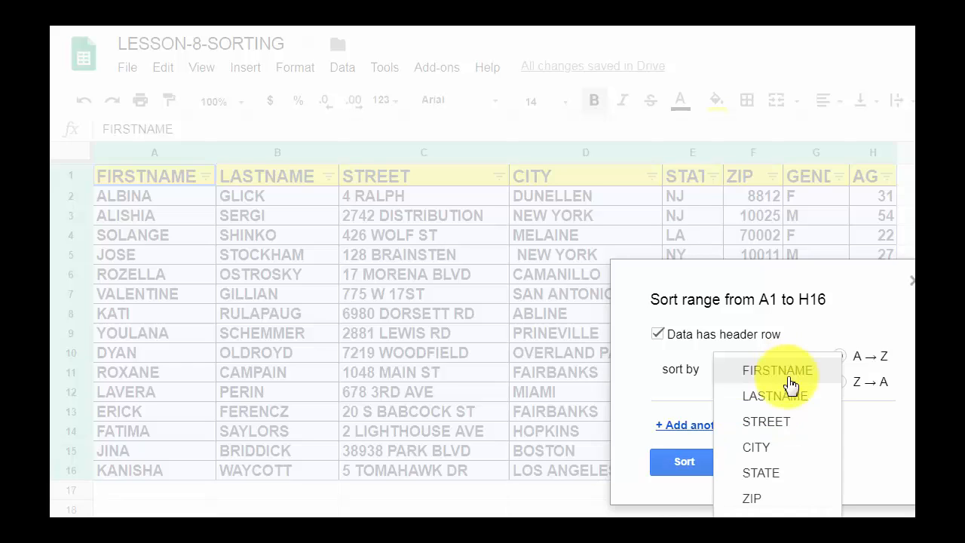
{"action": "scroll", "coordinate": [762, 519], "scroll_direction": "down", "scroll_amount": 1}
{"action": "left_click", "coordinate": [763, 505]}
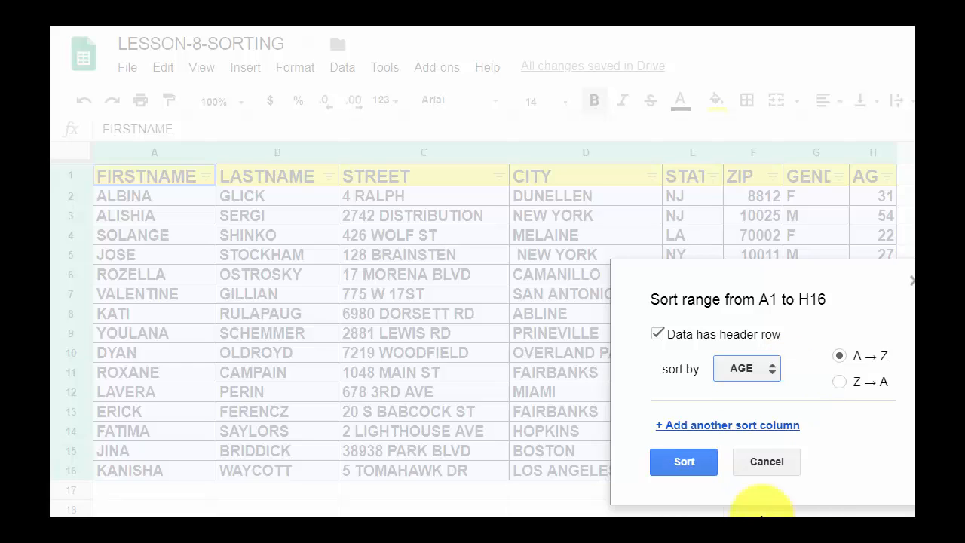
Add STATE in A → Z order as the second sort column and sort the range.
{"action": "left_click", "coordinate": [757, 428]}
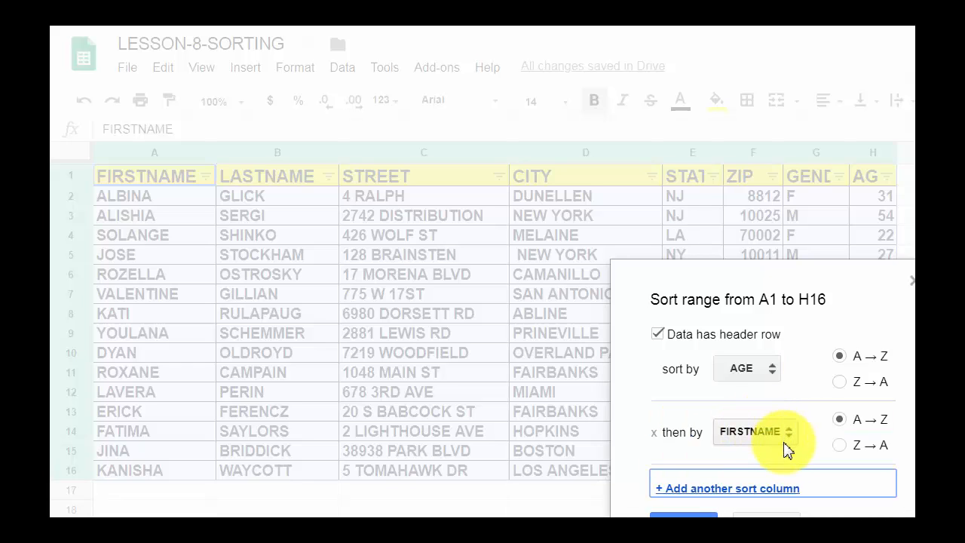
{"action": "left_click", "coordinate": [788, 438]}
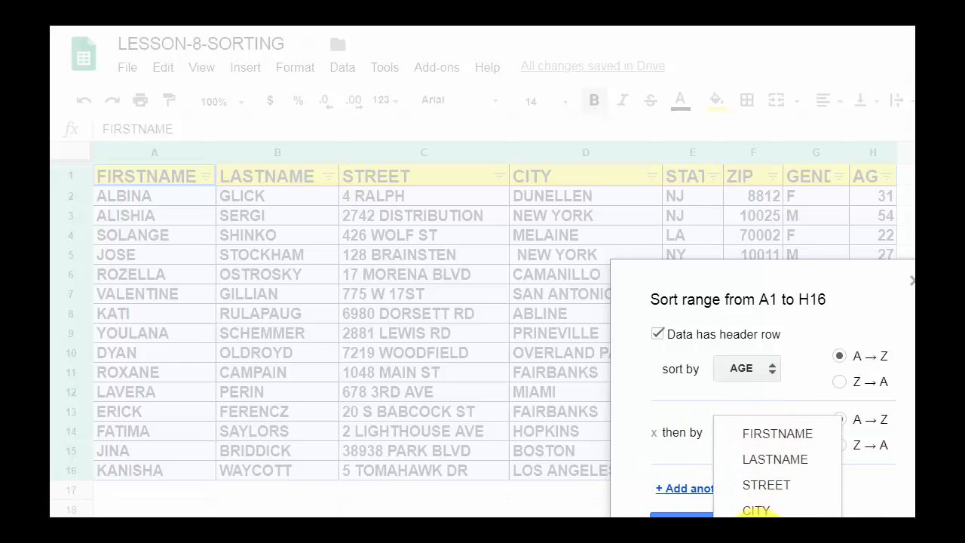
{"action": "left_click", "coordinate": [761, 536]}
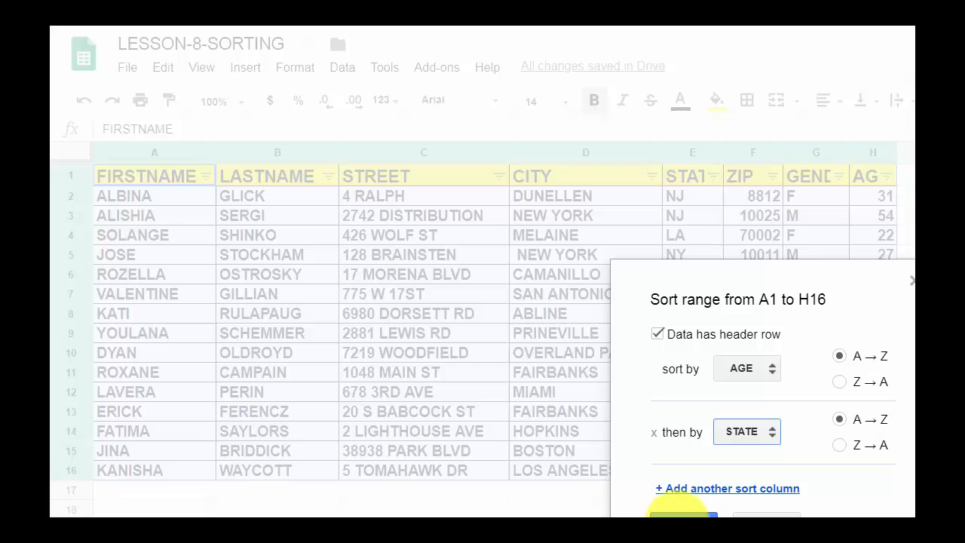
{"action": "left_click", "coordinate": [680, 512]}
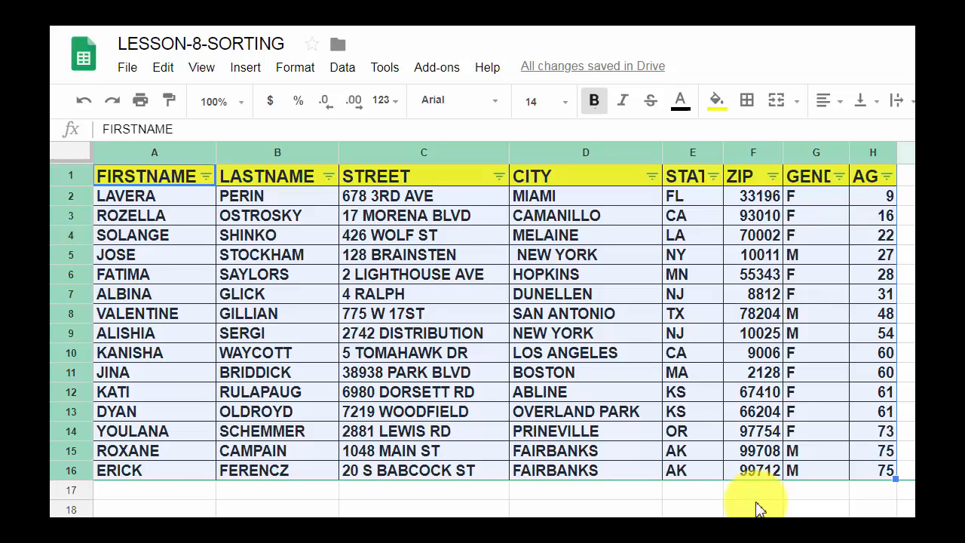
Undo the last range sort by AGE and STATE.
{"action": "key", "text": "ctrl+z"}
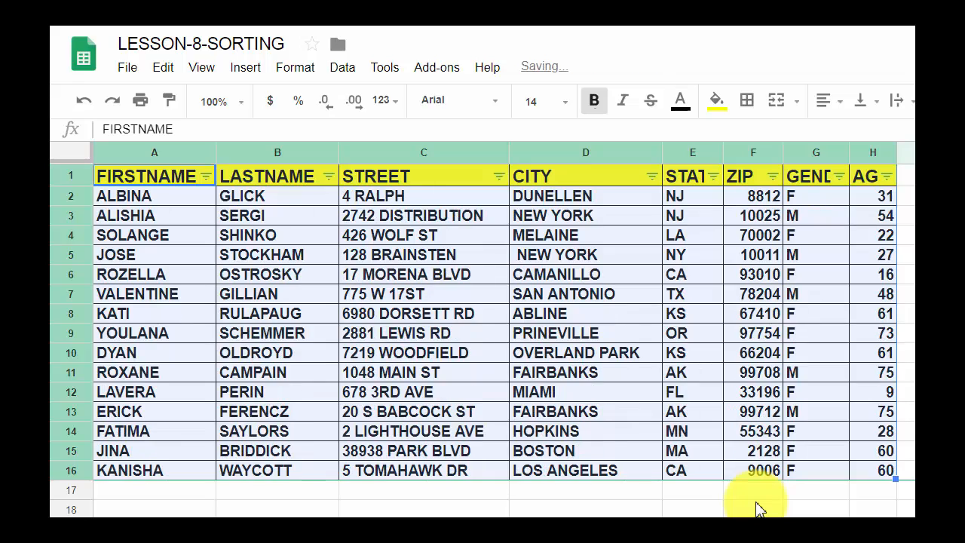